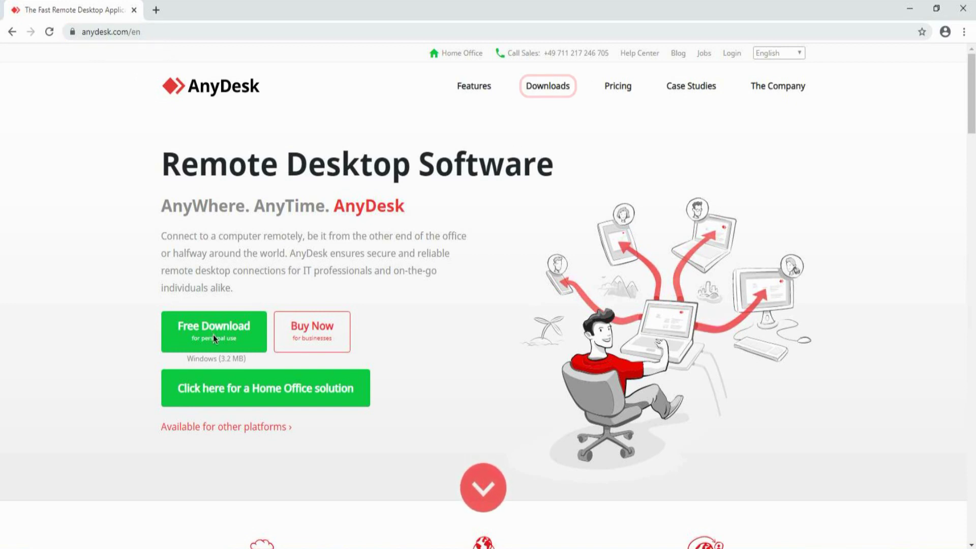
- Download the free AnyDesk.exe installer from the AnyDesk downloads page and run it
{"action": "left_click", "coordinate": [549, 93]}
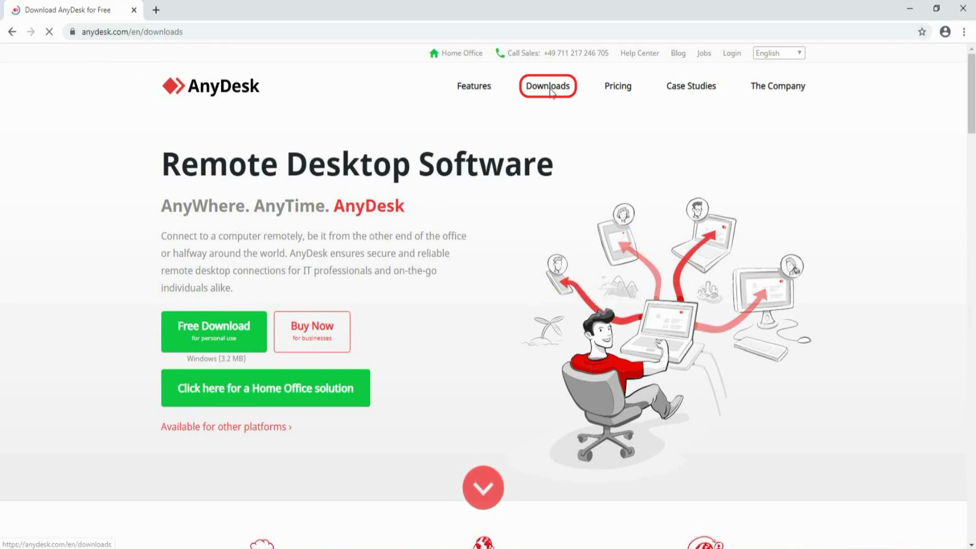
{"action": "left_click", "coordinate": [490, 208]}
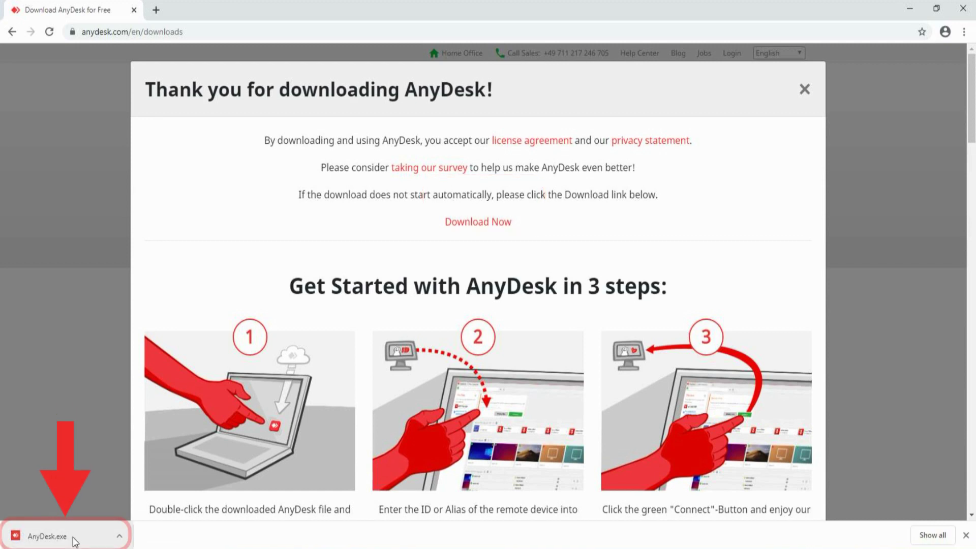
{"action": "left_click", "coordinate": [41, 538]}
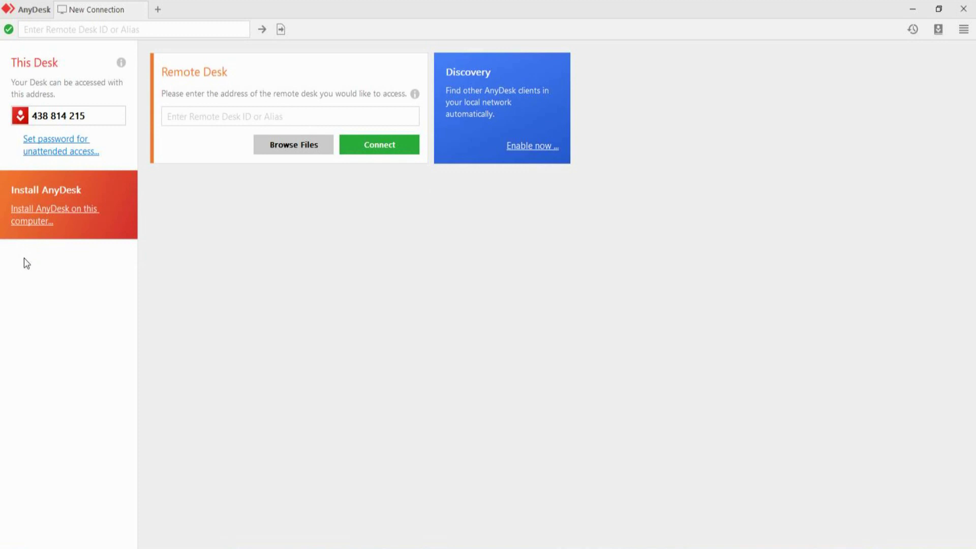
- Start installing AnyDesk to C:\Program Files (x86)\AnyDesk with default shortcut and auto-update options
{"action": "left_click", "coordinate": [38, 223]}
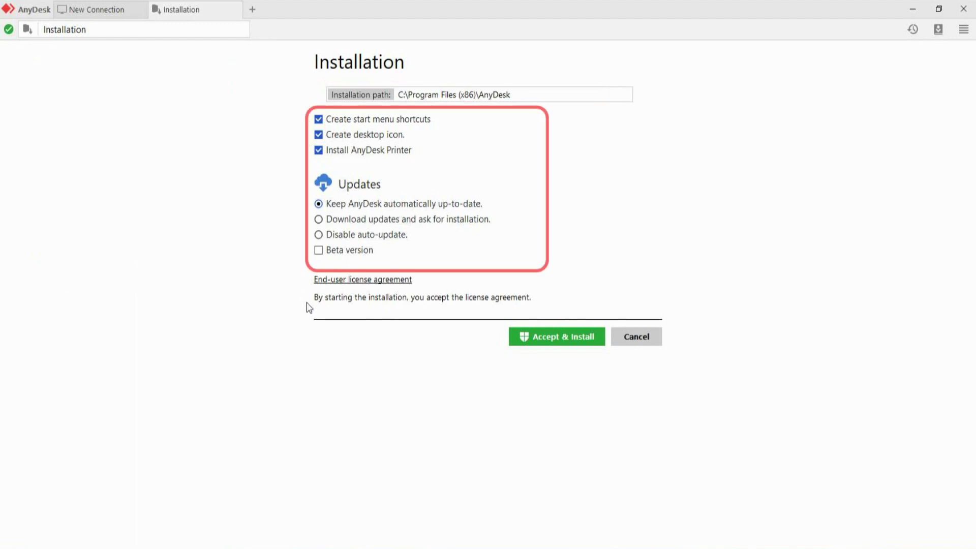
{"action": "left_click", "coordinate": [554, 337]}
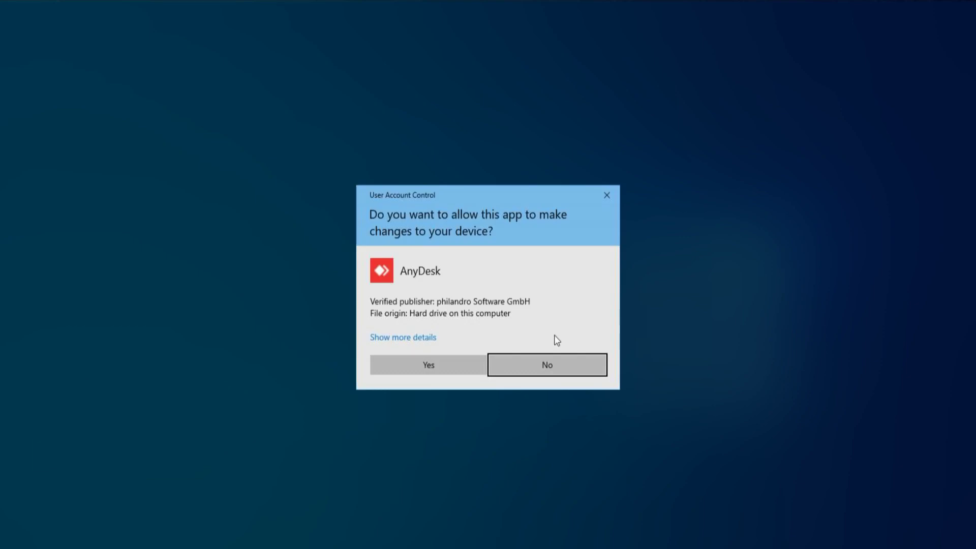
- Approve the UAC prompt, reposition and enlarge the AnyDesk window, and close the Welcome tab
{"action": "left_click", "coordinate": [453, 365]}
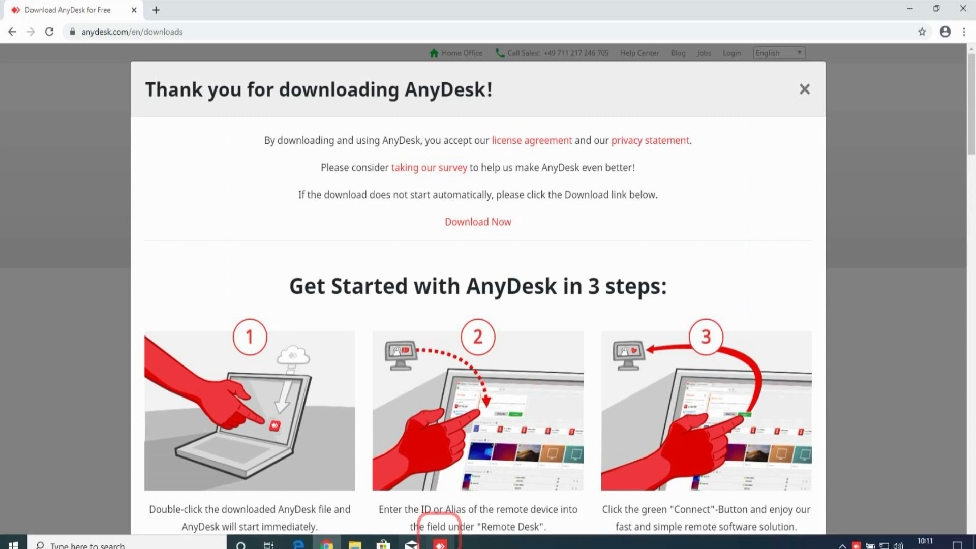
{"action": "left_click", "coordinate": [442, 539]}
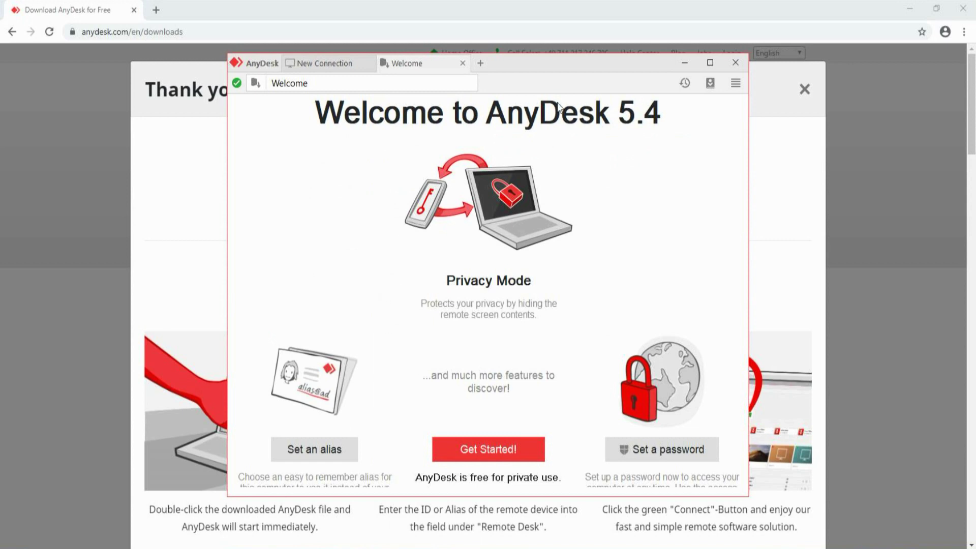
{"action": "left_click_drag", "start_coordinate": [533, 60], "coordinate": [489, 41]}
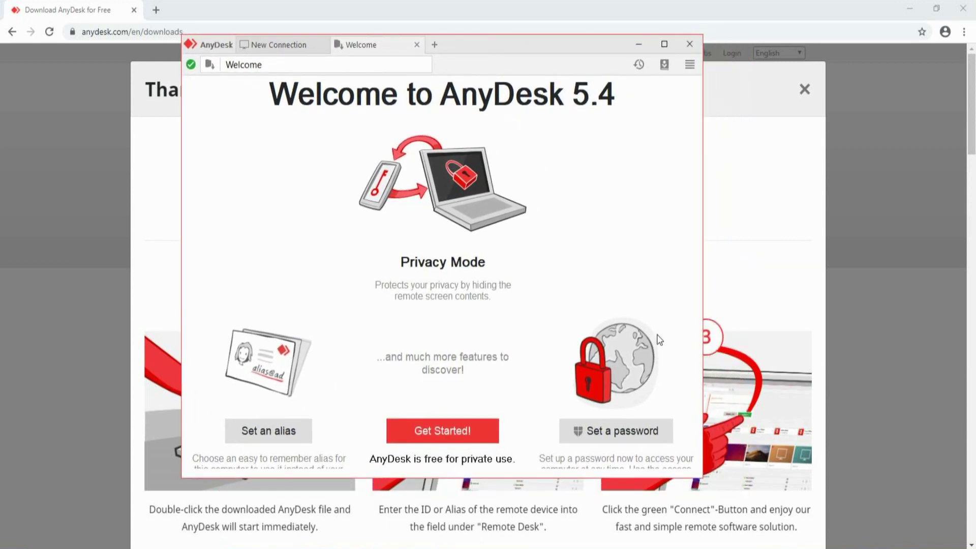
{"action": "left_click_drag", "start_coordinate": [704, 478], "coordinate": [837, 517]}
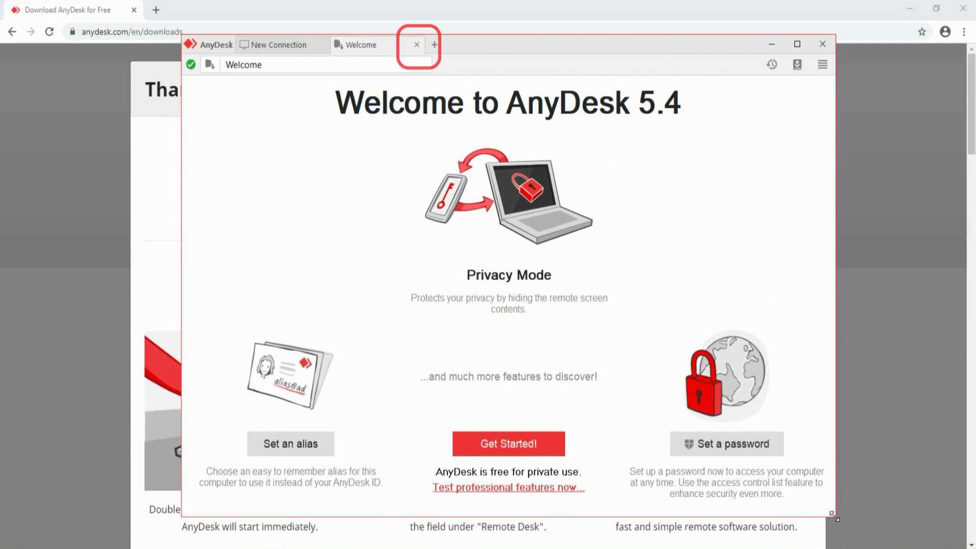
{"action": "left_click", "coordinate": [417, 45]}
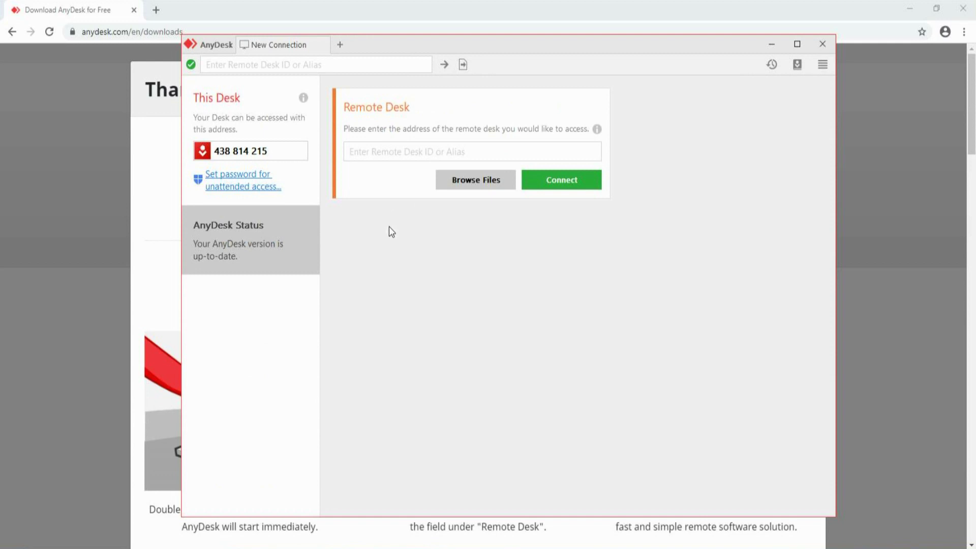
- Open AnyDesk Settings from the General menu and go to the Security page
{"action": "left_click", "coordinate": [823, 66]}
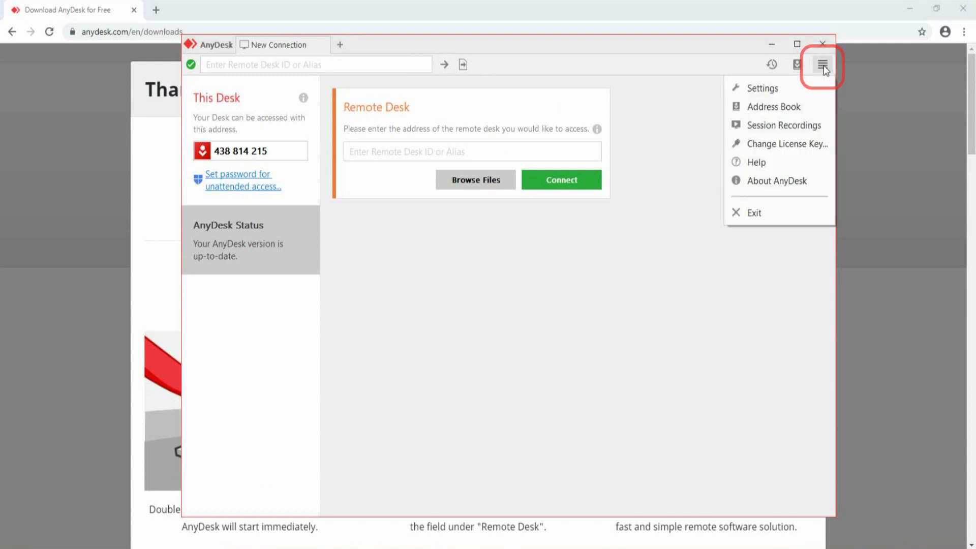
{"action": "left_click", "coordinate": [765, 90]}
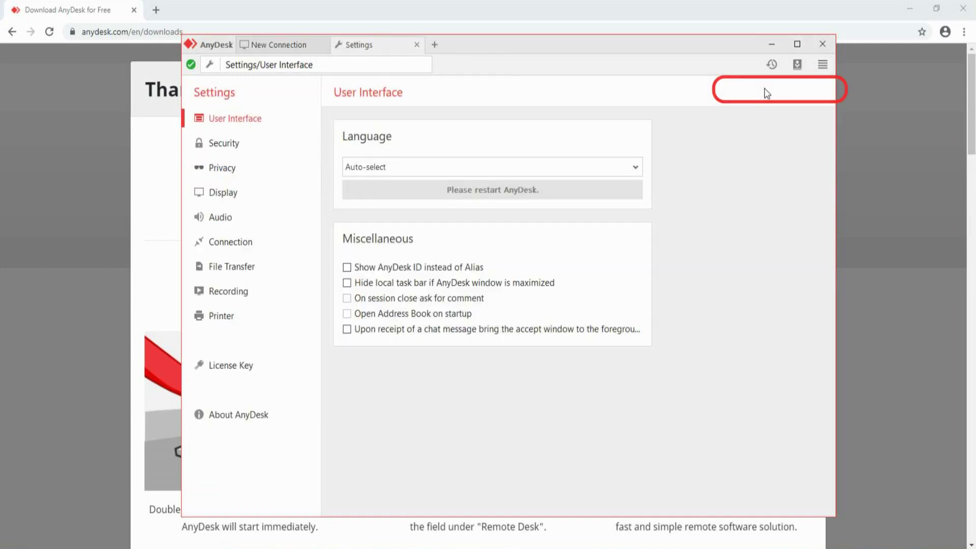
{"action": "left_click", "coordinate": [213, 142]}
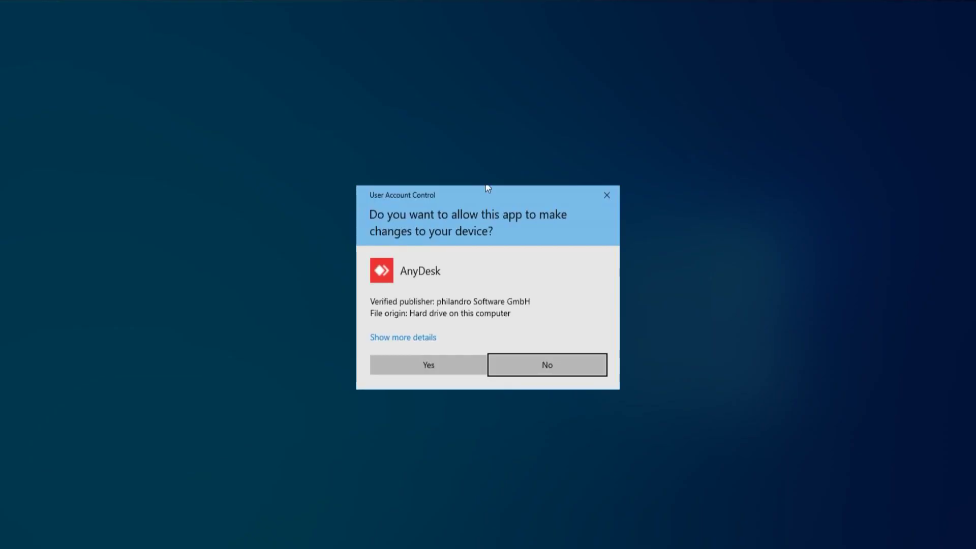
- Approve the User Account Control prompt to unlock Security in Global Settings
{"action": "left_click", "coordinate": [428, 362]}
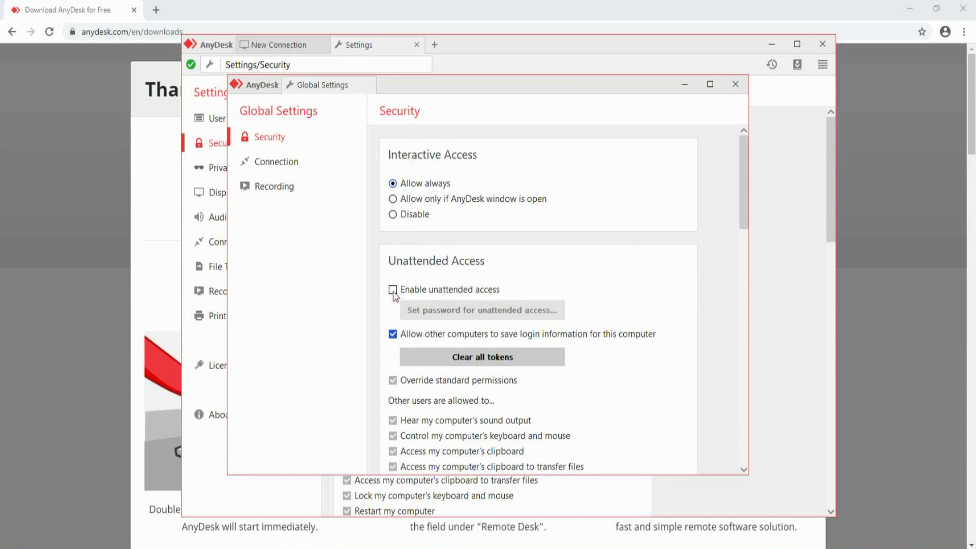
- Enable unattended access, entering and confirming the unattended-access password, then apply it
{"action": "left_click", "coordinate": [393, 291]}
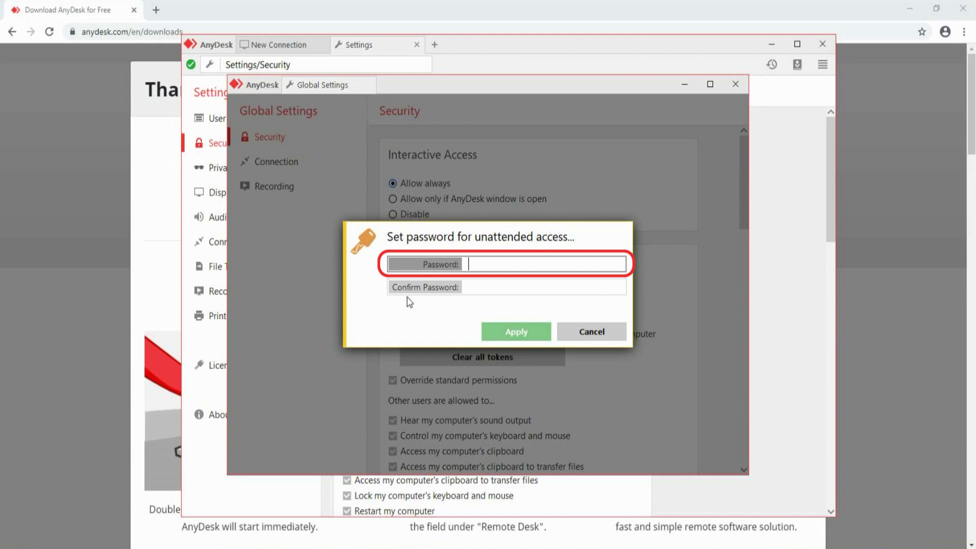
{"action": "type", "text": "12345"}
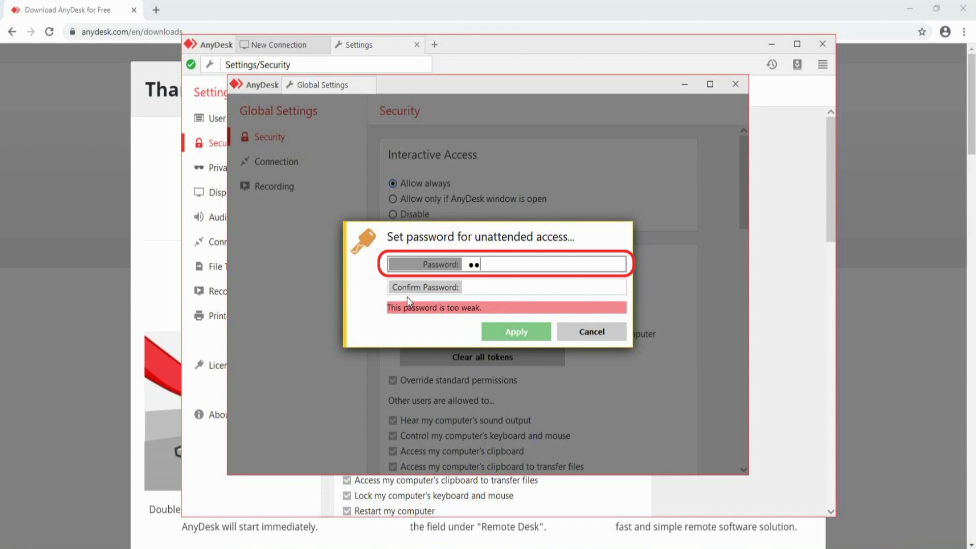
{"action": "type", "text": "678"}
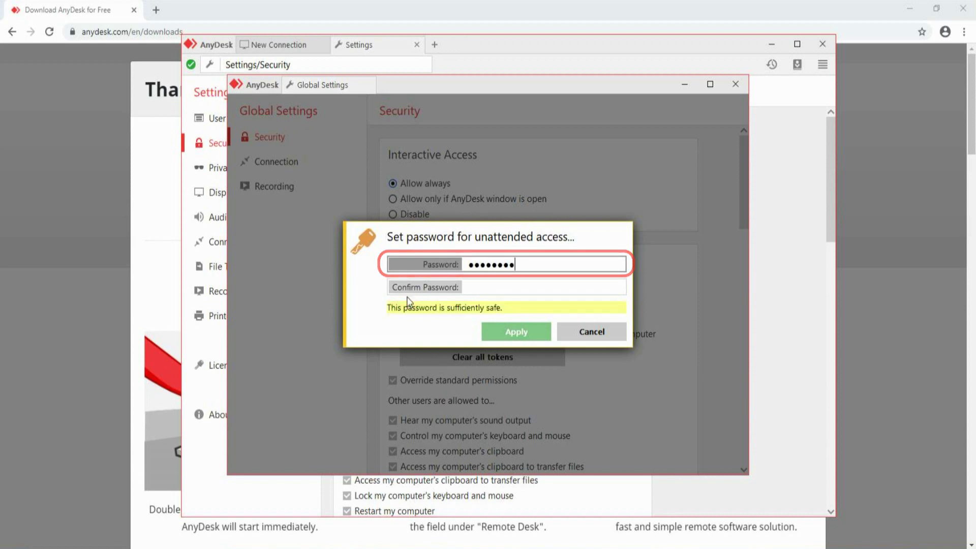
{"action": "key", "text": "BackSpace"}
{"action": "type", "text": "890"}
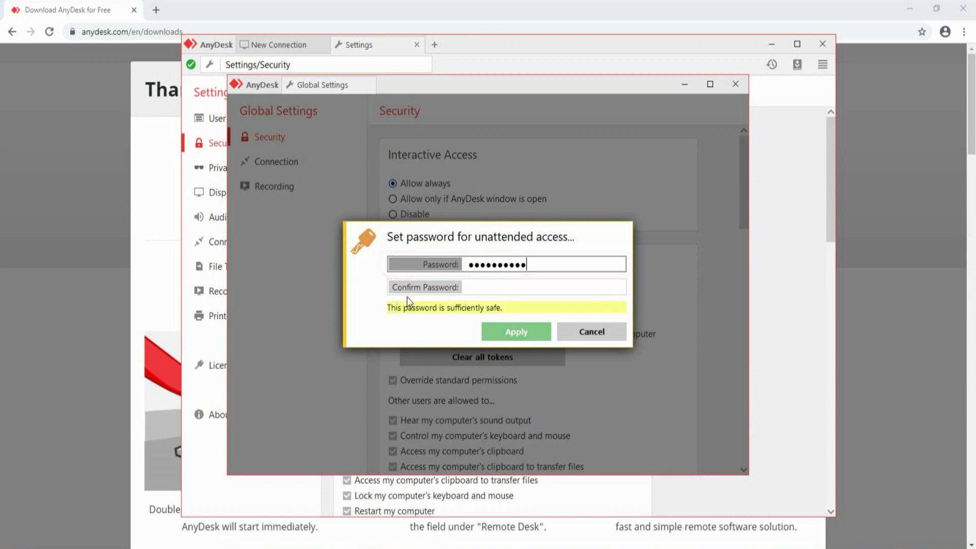
{"action": "type", "text": "2"}
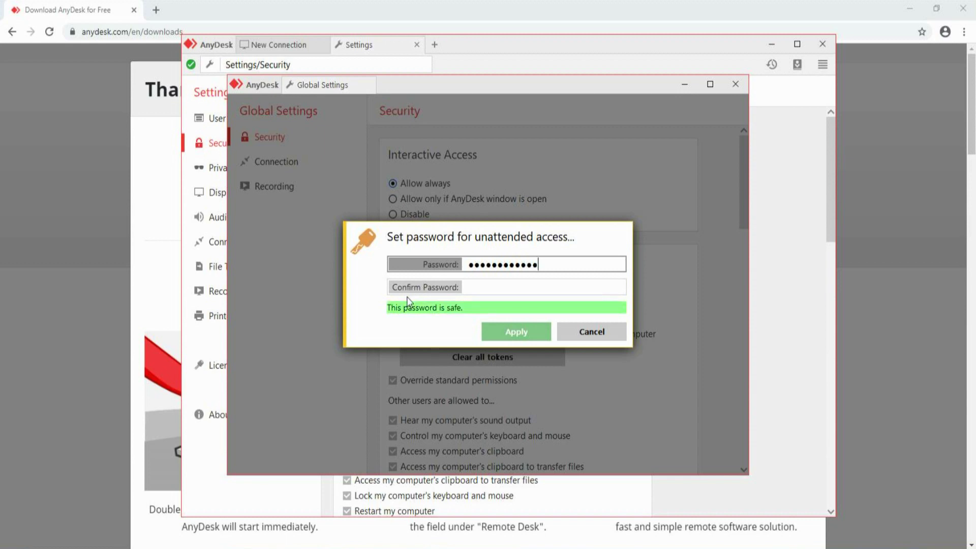
{"action": "key", "text": "Tab"}
{"action": "type", "text": "123456789"}
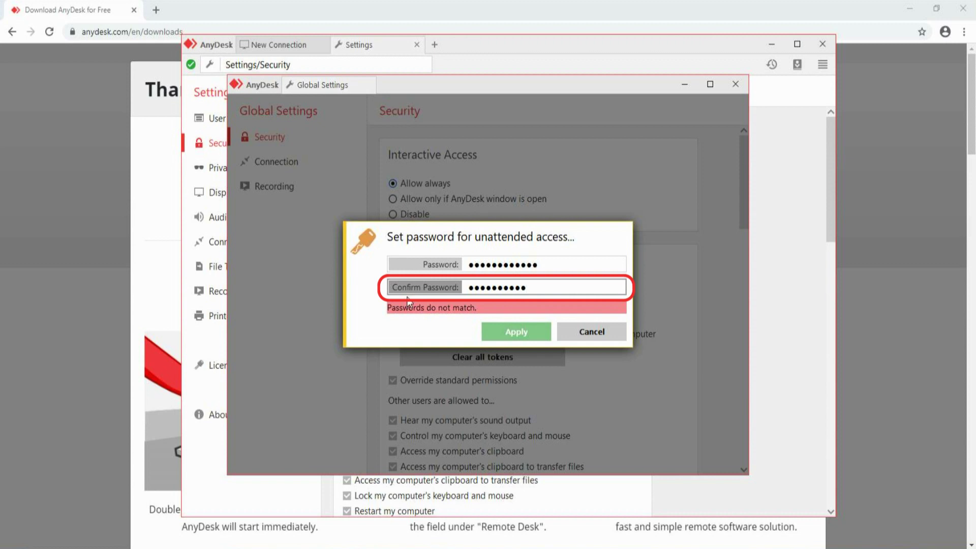
{"action": "type", "text": "012"}
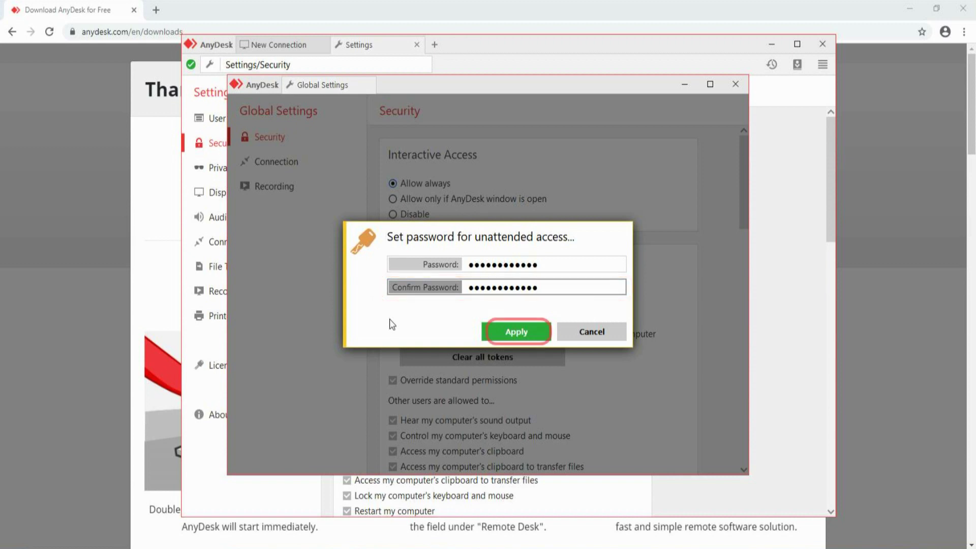
{"action": "left_click", "coordinate": [503, 334]}
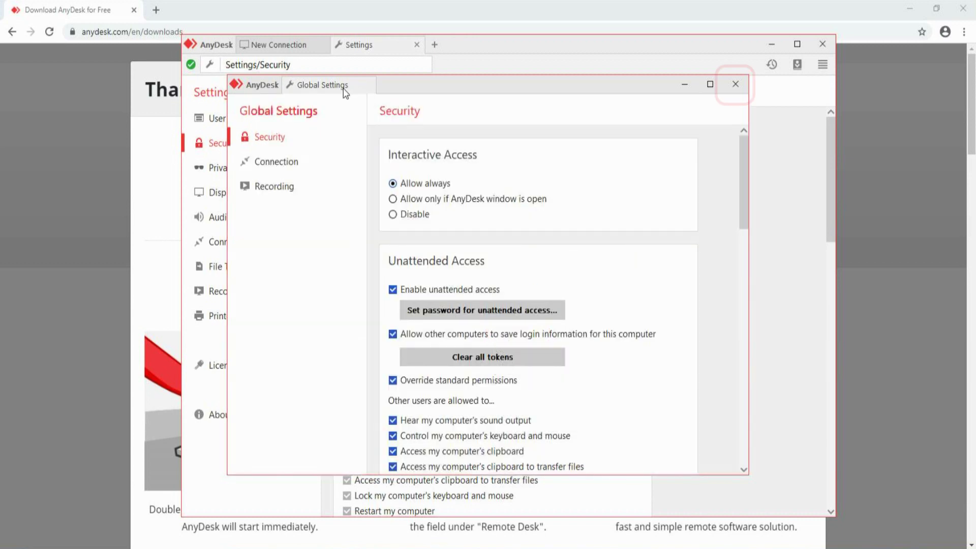
{"action": "left_click", "coordinate": [735, 87]}
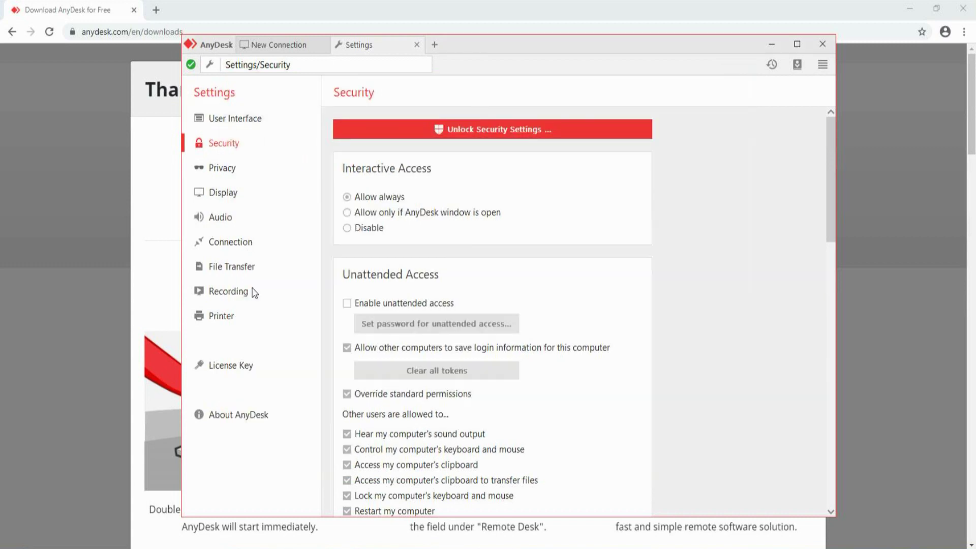
{"action": "left_click", "coordinate": [227, 369]}
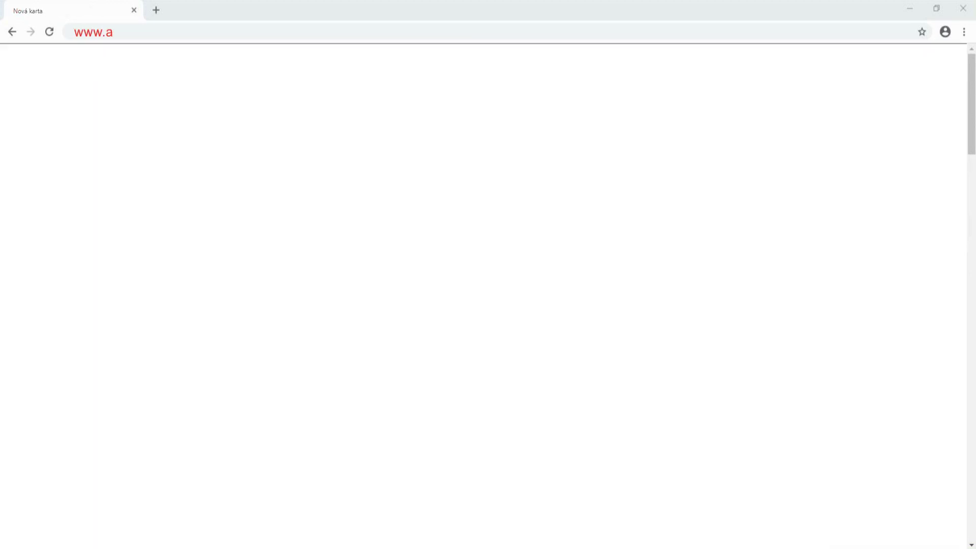
{"action": "type", "text": "nydesk.com"}
- Sign in to my.anydesk.com, copy the professional-1 licence key, and focus AnyDesk's licence key field
{"action": "key", "text": "Return"}
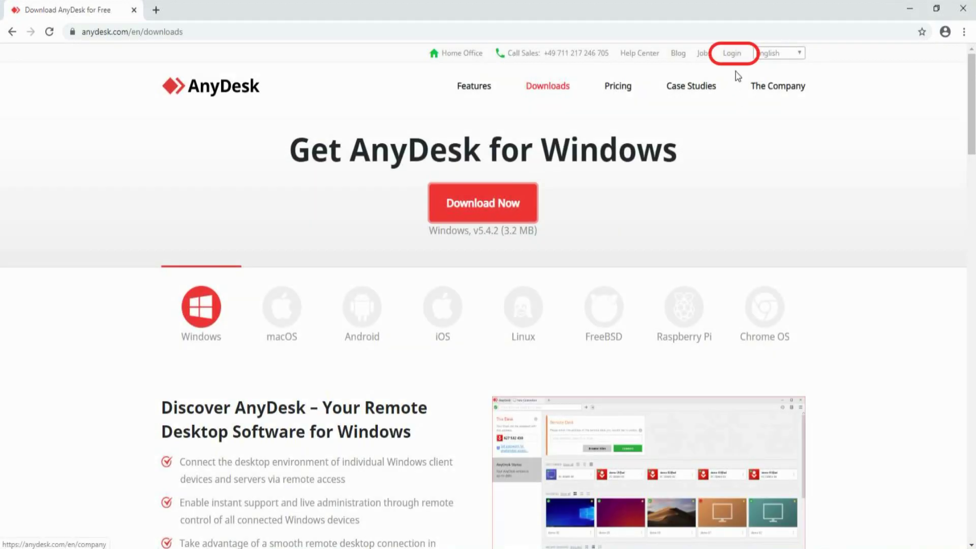
{"action": "left_click", "coordinate": [734, 54]}
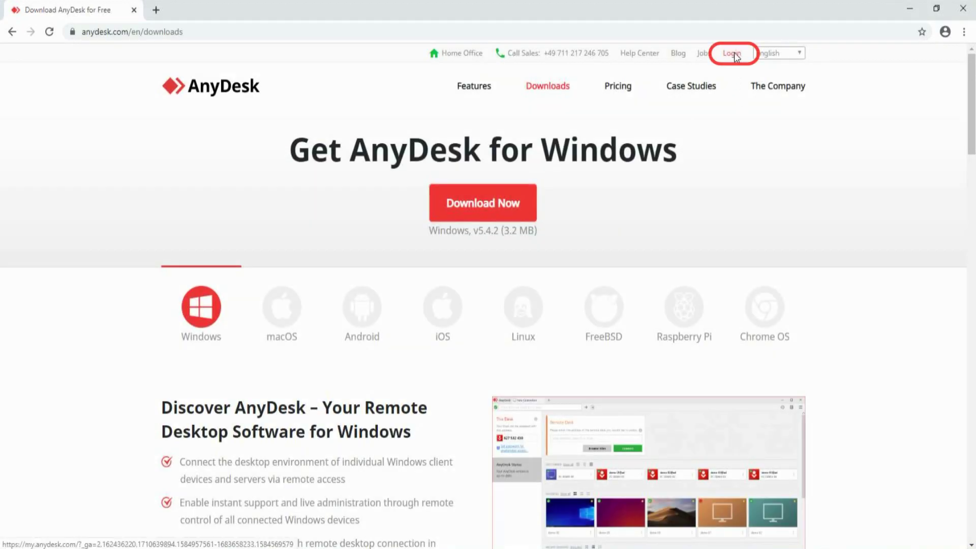
{"action": "left_click", "coordinate": [376, 230]}
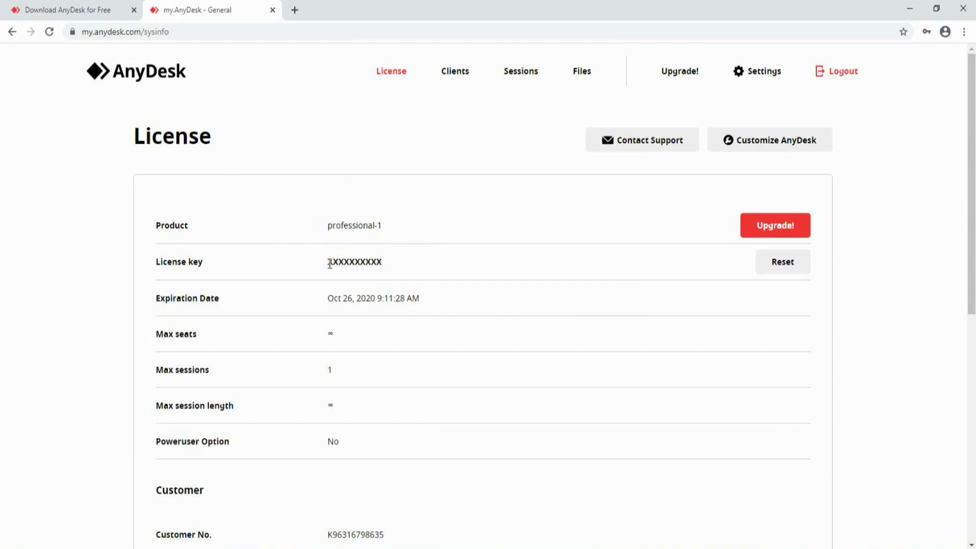
{"action": "left_click_drag", "start_coordinate": [330, 267], "coordinate": [385, 266]}
{"action": "key", "text": "ctrl+c"}
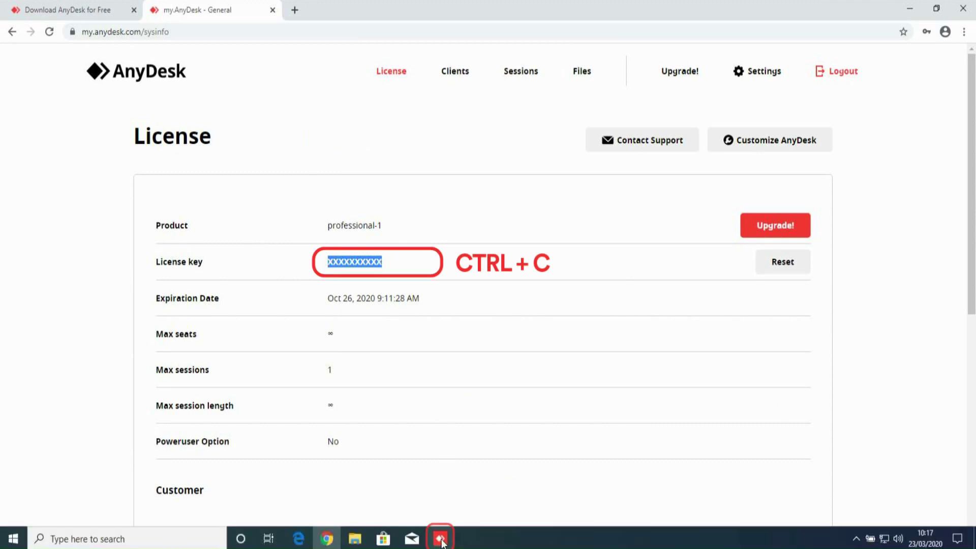
{"action": "left_click", "coordinate": [435, 544]}
{"action": "left_click", "coordinate": [362, 314]}
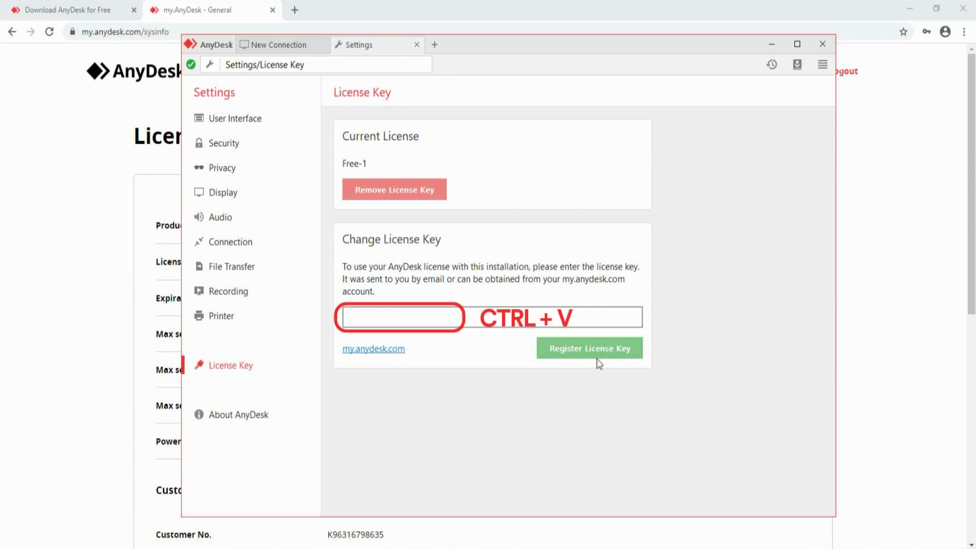
- Paste and register the licence key, confirm the Professional-1 success message, and close Settings
{"action": "key", "text": "ctrl+v"}
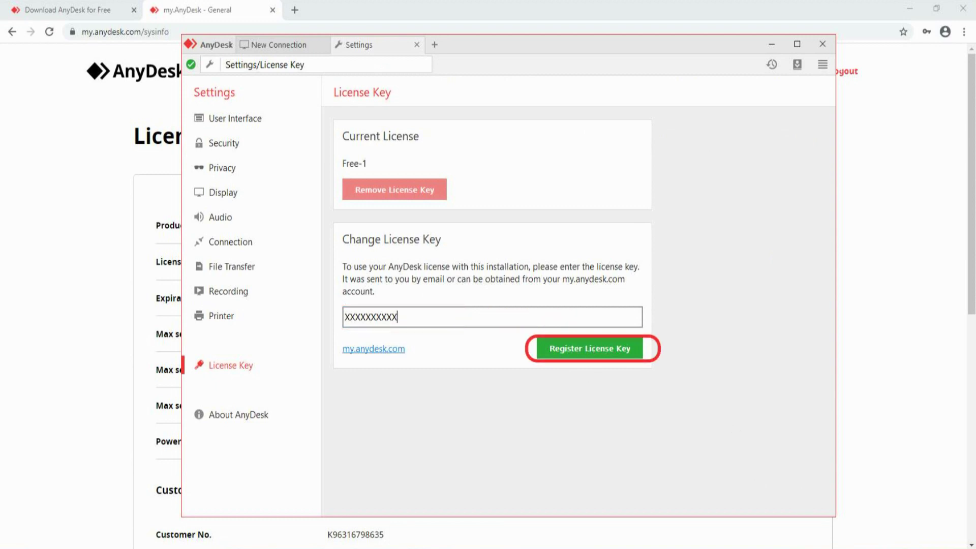
{"action": "left_click", "coordinate": [590, 348]}
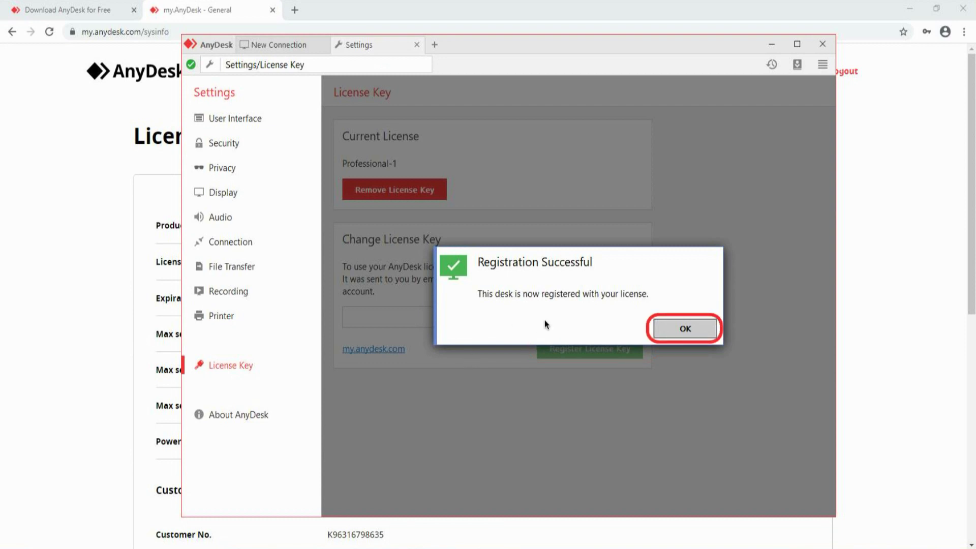
{"action": "left_click", "coordinate": [682, 330]}
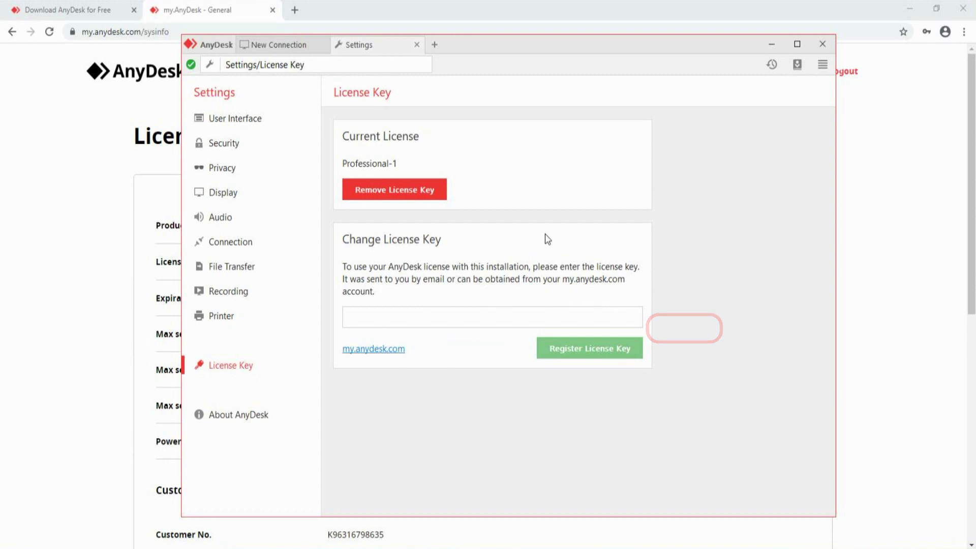
{"action": "left_click", "coordinate": [416, 45]}
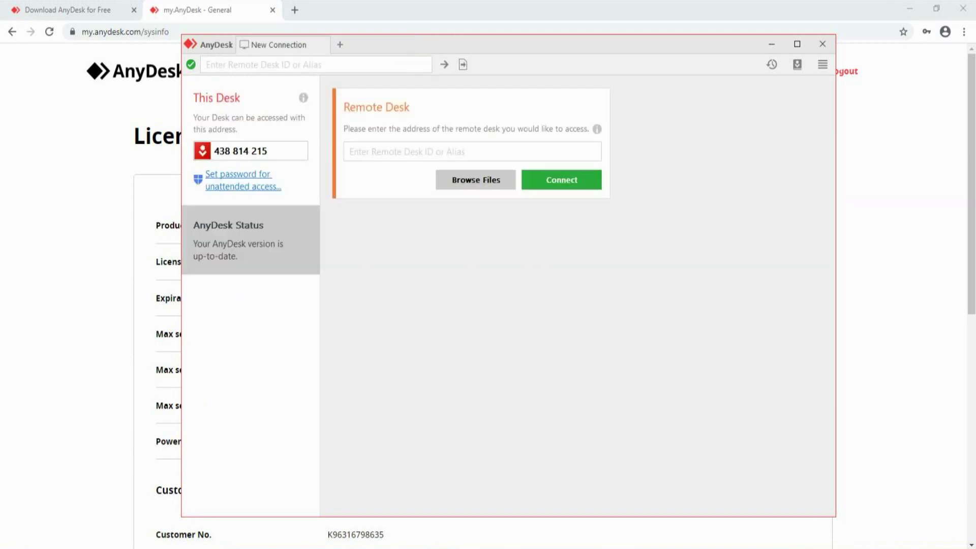